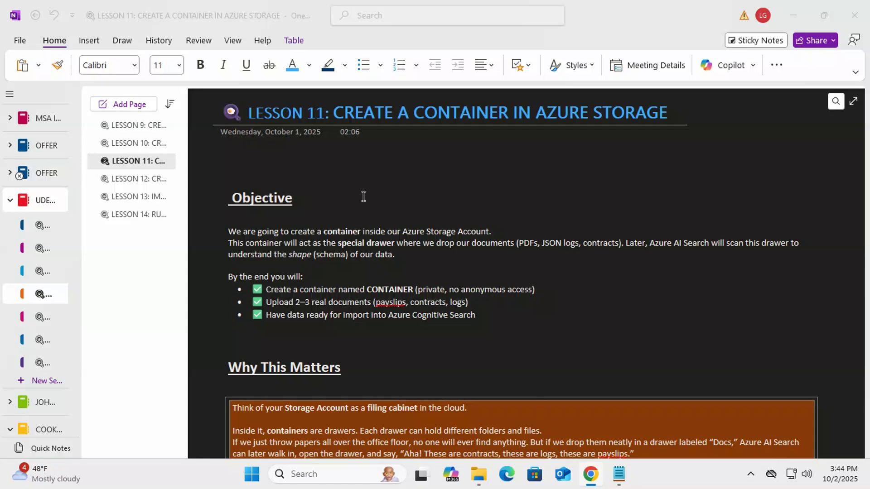
Read the Lesson 11 notes on creating the storage container and uploading the sample payslip files.
{"action": "scroll", "coordinate": [362, 194], "scroll_direction": "down", "scroll_amount": 2}
{"action": "scroll", "coordinate": [366, 192], "scroll_direction": "up", "scroll_amount": 2}
{"action": "scroll", "coordinate": [366, 193], "scroll_direction": "up", "scroll_amount": 1}
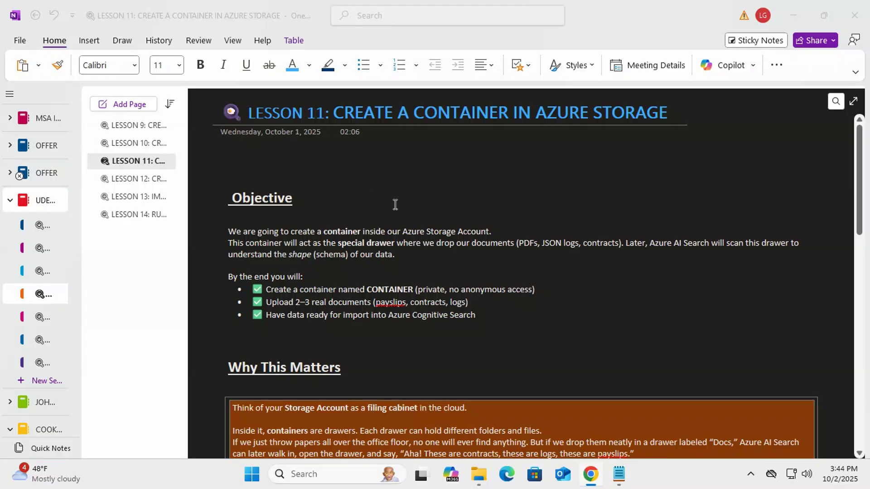
{"action": "scroll", "coordinate": [439, 226], "scroll_direction": "down", "scroll_amount": 3}
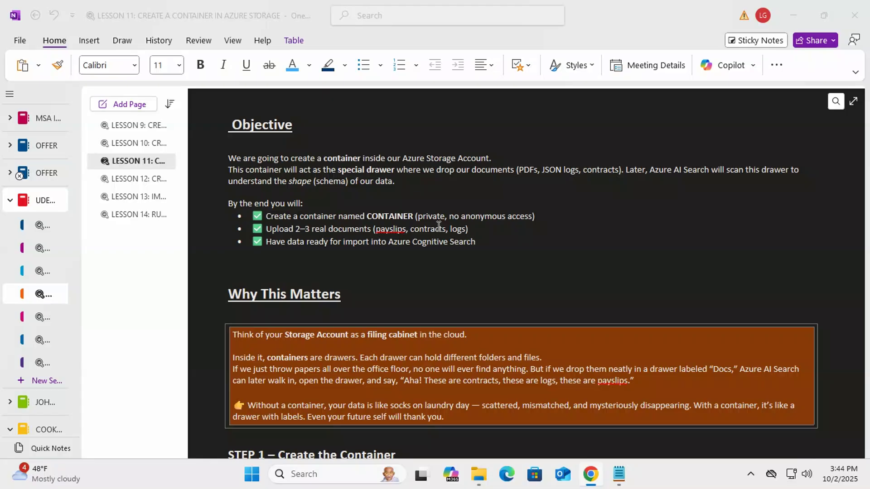
{"action": "scroll", "coordinate": [473, 220], "scroll_direction": "down", "scroll_amount": 5}
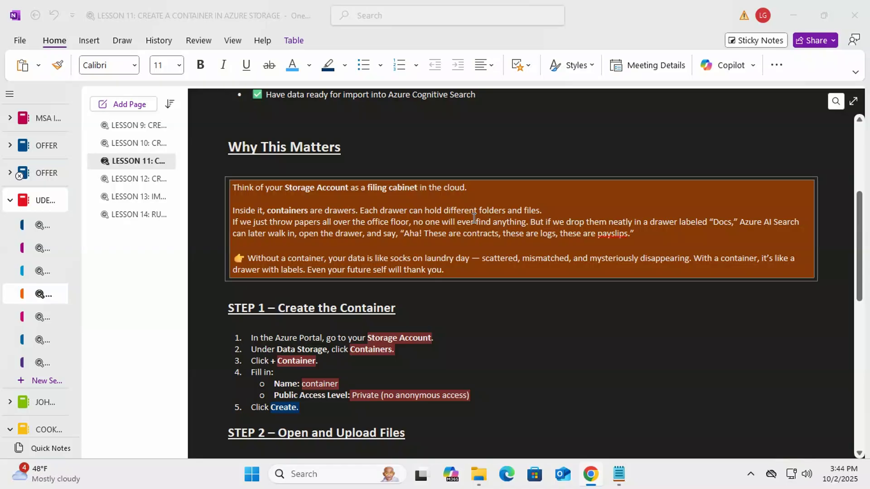
{"action": "scroll", "coordinate": [474, 218], "scroll_direction": "down", "scroll_amount": 1}
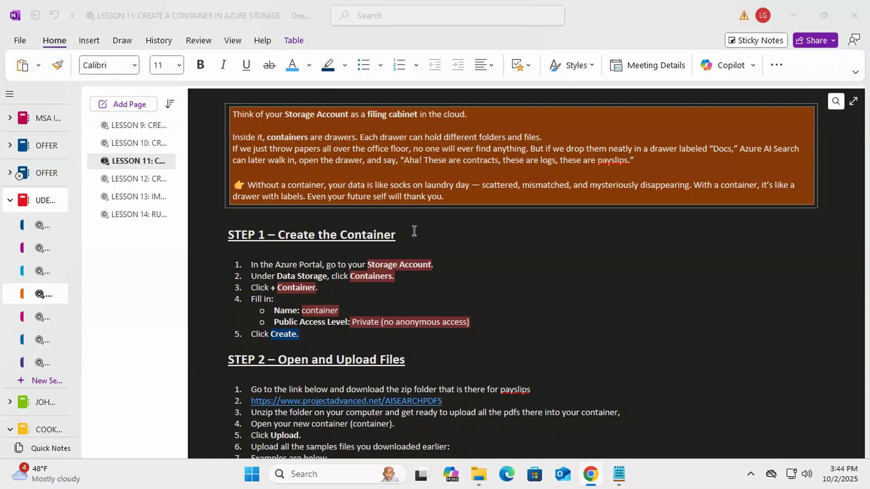
{"action": "scroll", "coordinate": [383, 256], "scroll_direction": "down", "scroll_amount": 3}
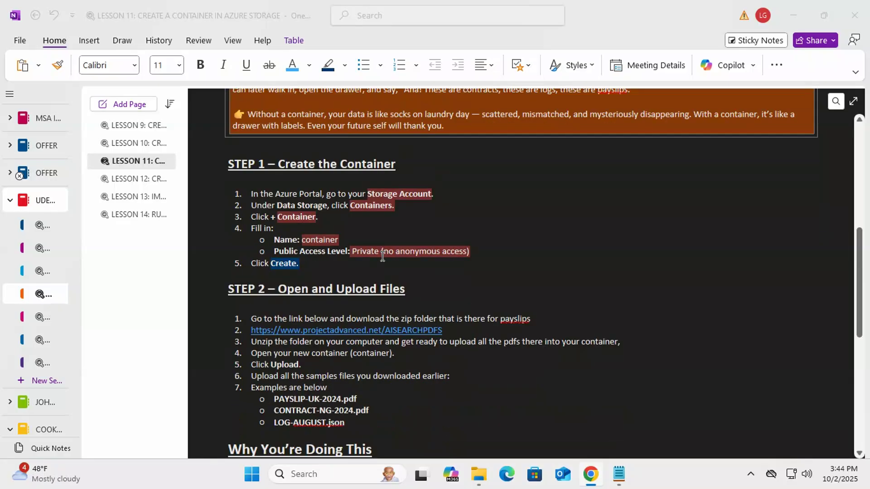
{"action": "scroll", "coordinate": [383, 256], "scroll_direction": "up", "scroll_amount": 3}
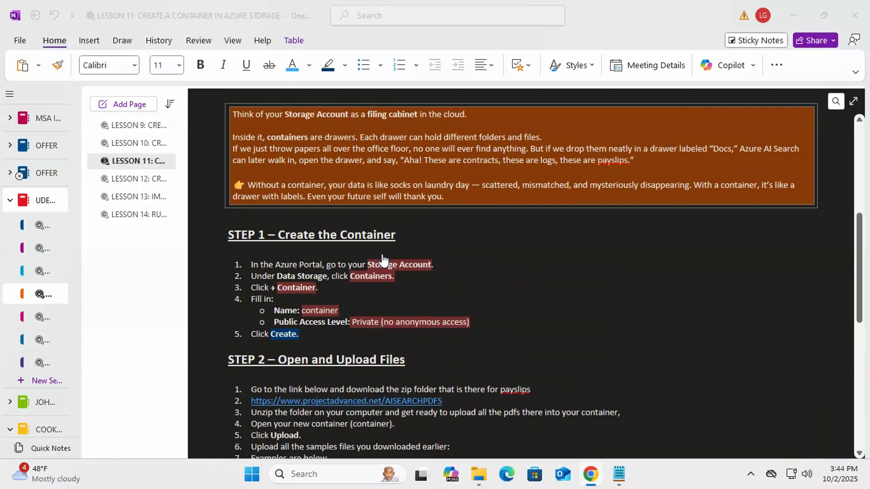
Switch to the Azure portal, search for "storage" and open the Storage accounts service.
{"action": "left_click", "coordinate": [792, 17]}
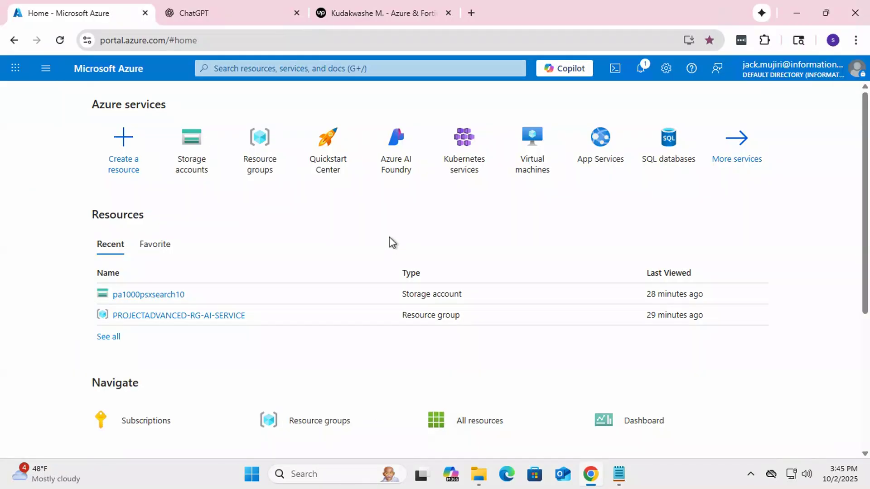
{"action": "left_click", "coordinate": [250, 69]}
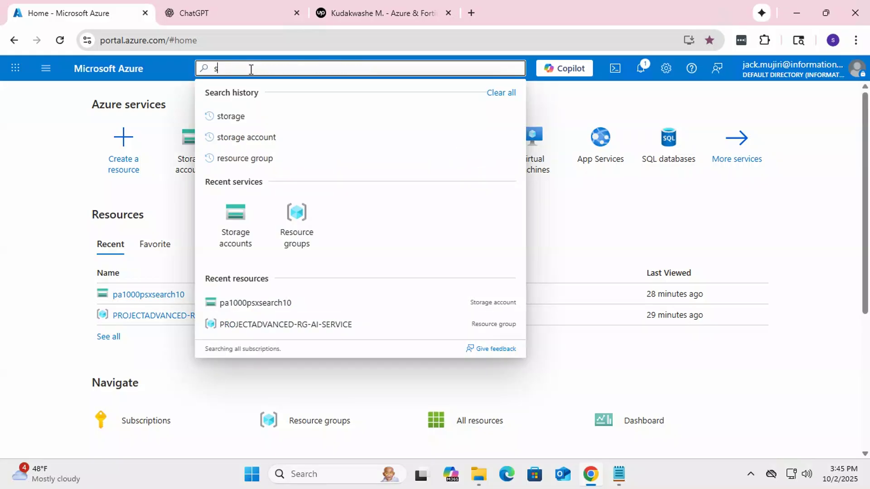
{"action": "type", "text": "storagea"}
{"action": "type", "text": "ccount"}
{"action": "key", "text": "BackSpace"}
{"action": "key", "text": "BackSpace"}
{"action": "key", "text": "BackSpace"}
{"action": "key", "text": "BackSpace"}
{"action": "key", "text": "BackSpace"}
{"action": "key", "text": "BackSpace"}
{"action": "key", "text": "BackSpace"}
{"action": "type", "text": "a"}
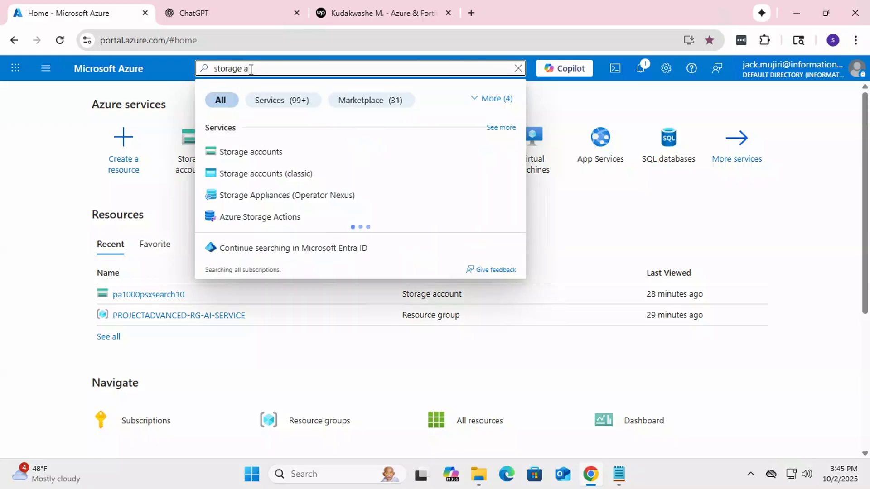
{"action": "key", "text": "BackSpace"}
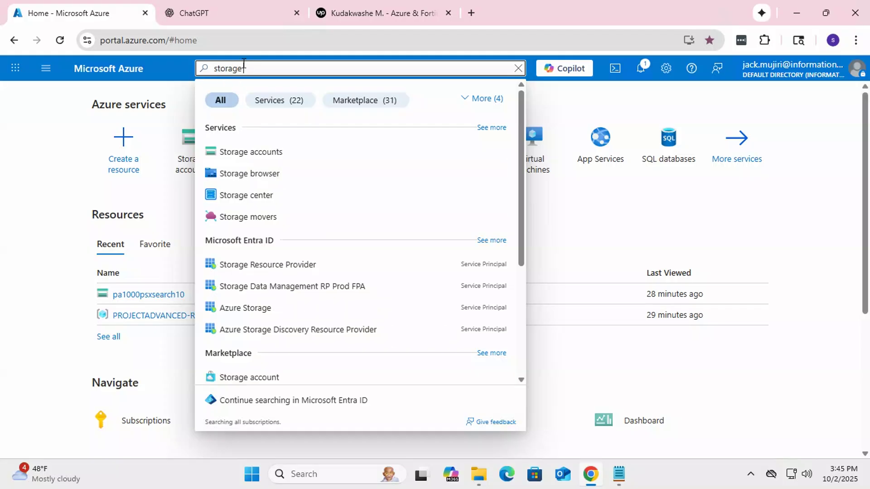
{"action": "left_click", "coordinate": [252, 153]}
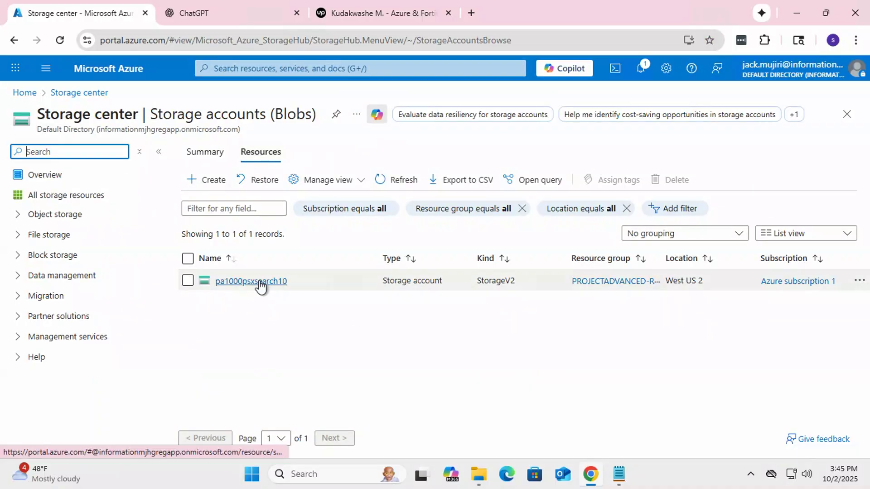
Open the pa1000psxsearch10 storage account and show its Containers list under Data storage.
{"action": "left_click", "coordinate": [261, 282]}
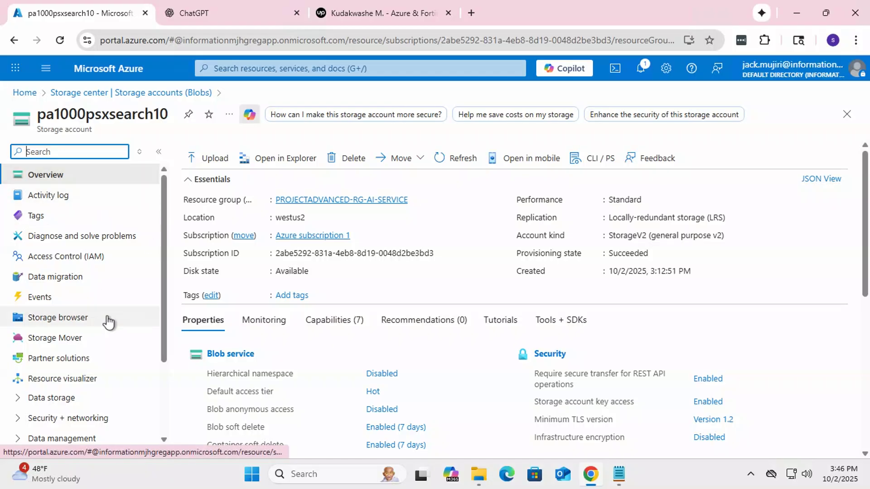
{"action": "scroll", "coordinate": [108, 322], "scroll_direction": "down", "scroll_amount": 2}
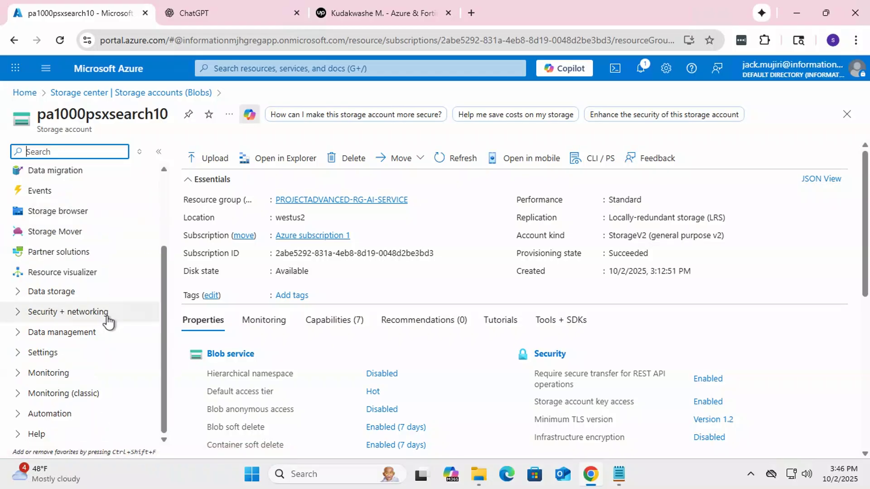
{"action": "scroll", "coordinate": [108, 322], "scroll_direction": "up", "scroll_amount": 2}
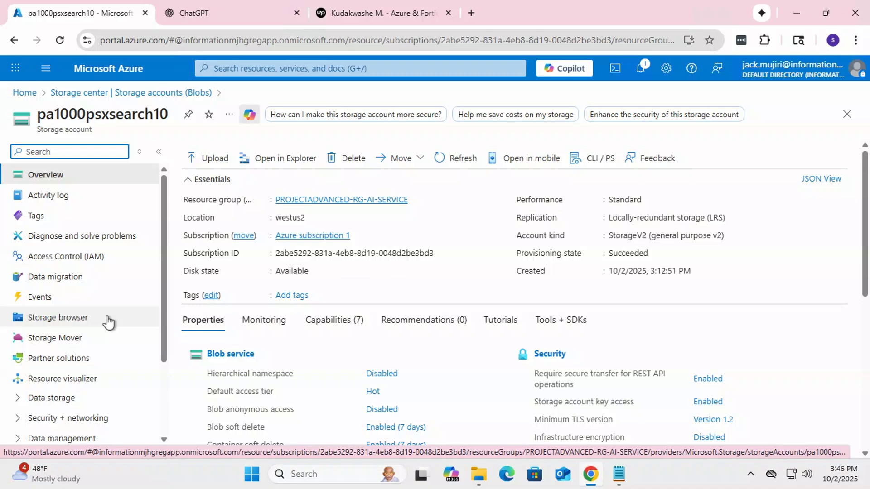
{"action": "scroll", "coordinate": [108, 323], "scroll_direction": "down", "scroll_amount": 1}
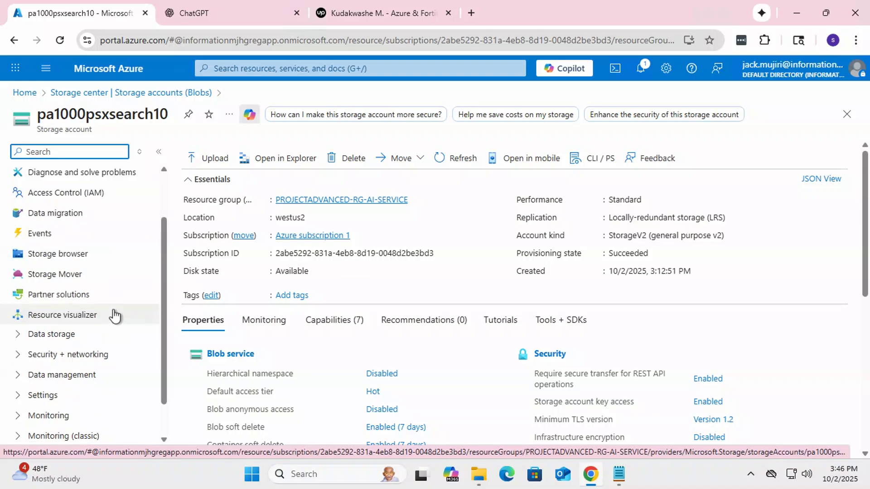
{"action": "left_click", "coordinate": [20, 336]}
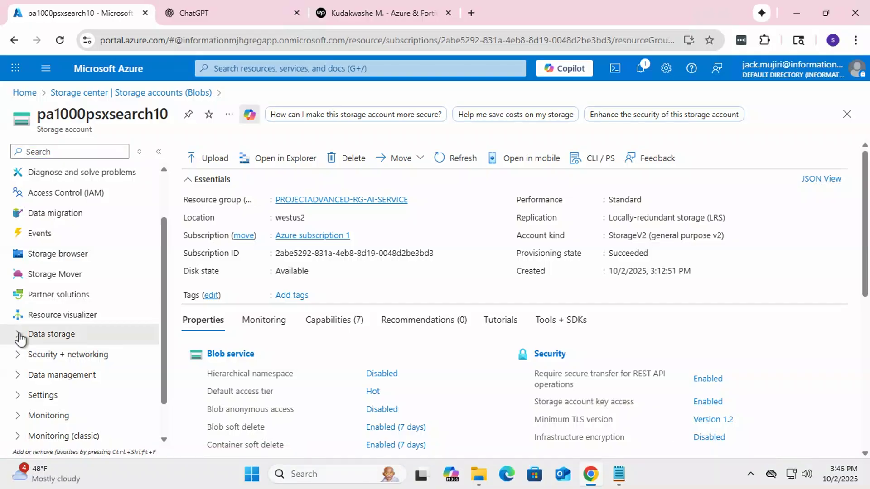
{"action": "left_click", "coordinate": [20, 337]}
{"action": "scroll", "coordinate": [41, 326], "scroll_direction": "down", "scroll_amount": 3}
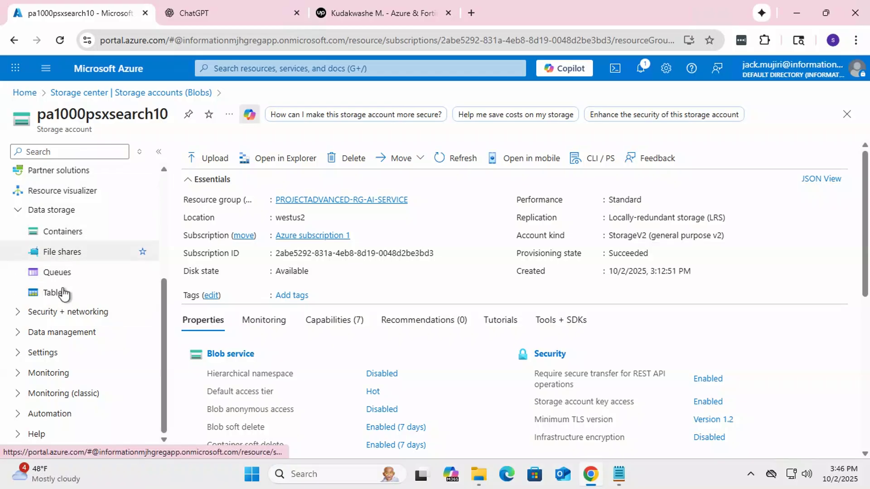
{"action": "left_click", "coordinate": [65, 233]}
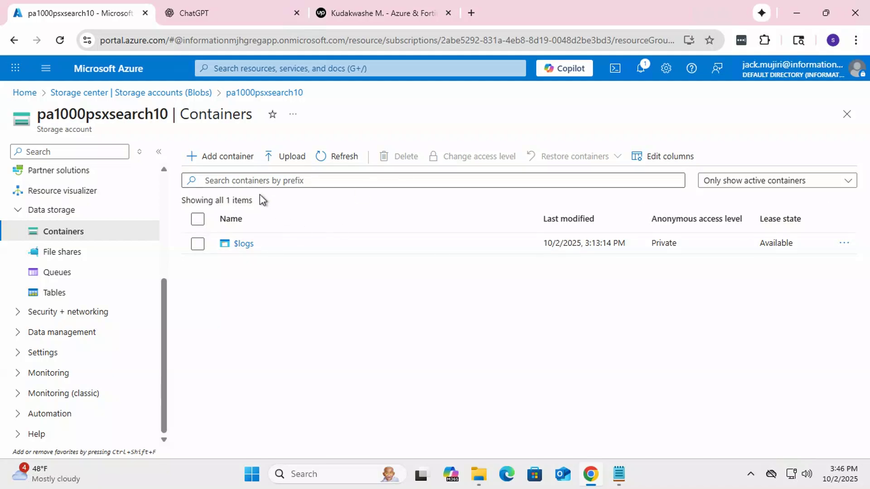
Create a container named payslipsdata in the storage account, leaving the advanced options unset.
{"action": "left_click", "coordinate": [240, 158]}
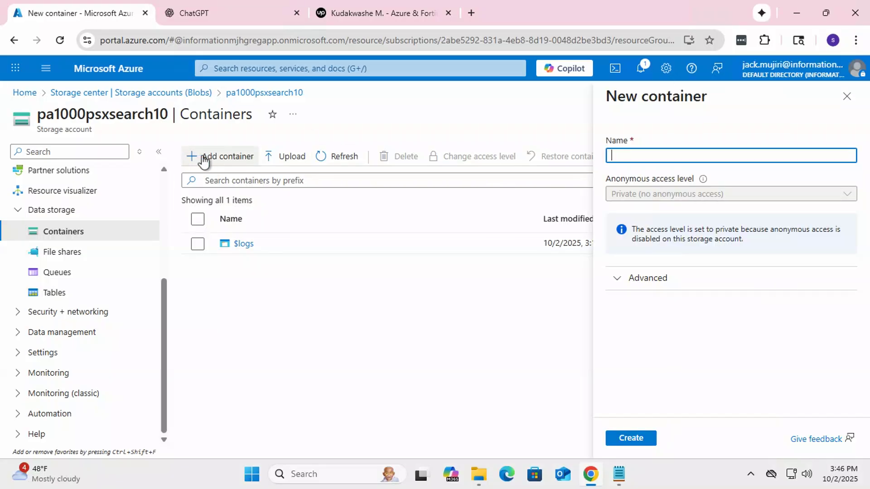
{"action": "left_click", "coordinate": [625, 154]}
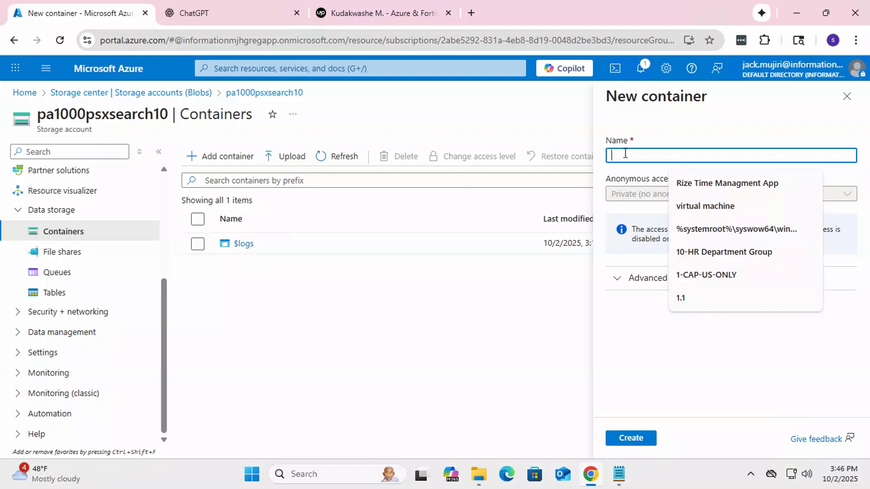
{"action": "type", "text": "pays"}
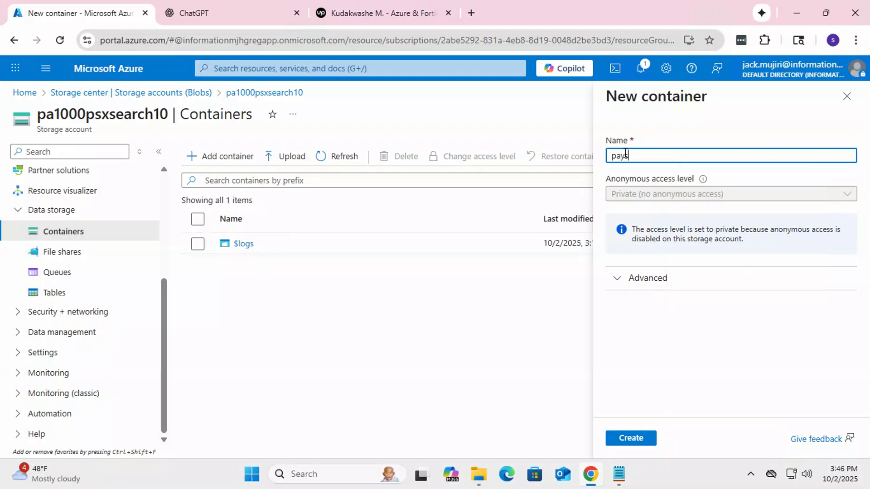
{"action": "type", "text": "lipsdata"}
{"action": "left_click", "coordinate": [630, 289]}
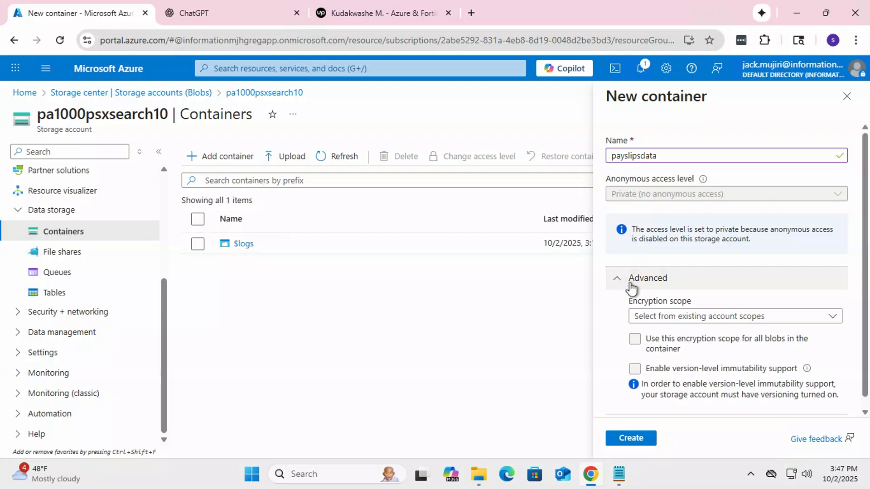
{"action": "left_click", "coordinate": [630, 287]}
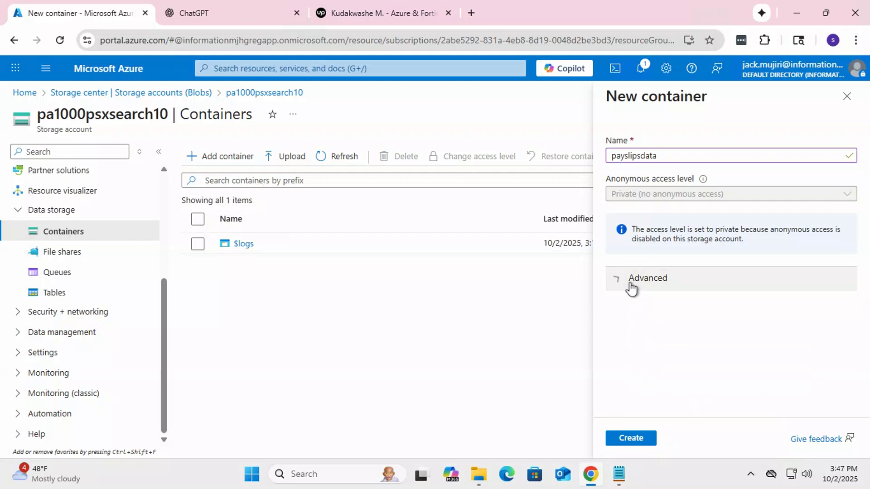
{"action": "left_click", "coordinate": [622, 438]}
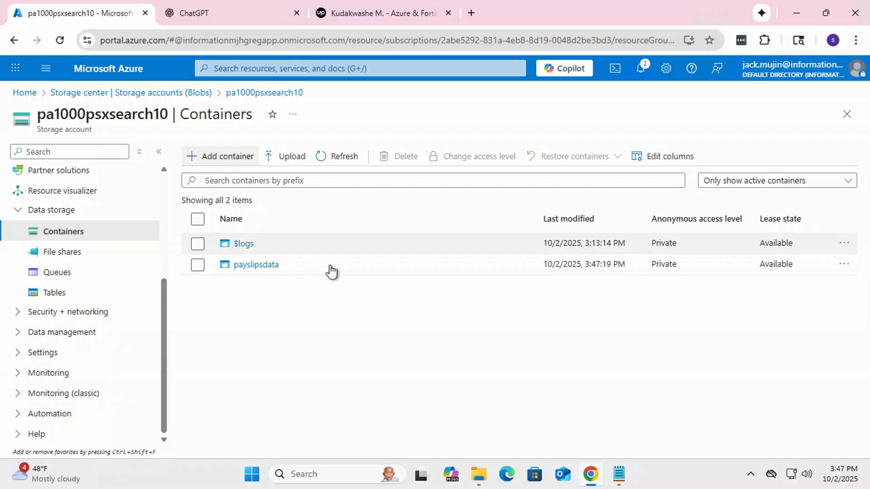
Open the payslipsdata container and start a blob upload.
{"action": "left_click", "coordinate": [256, 265]}
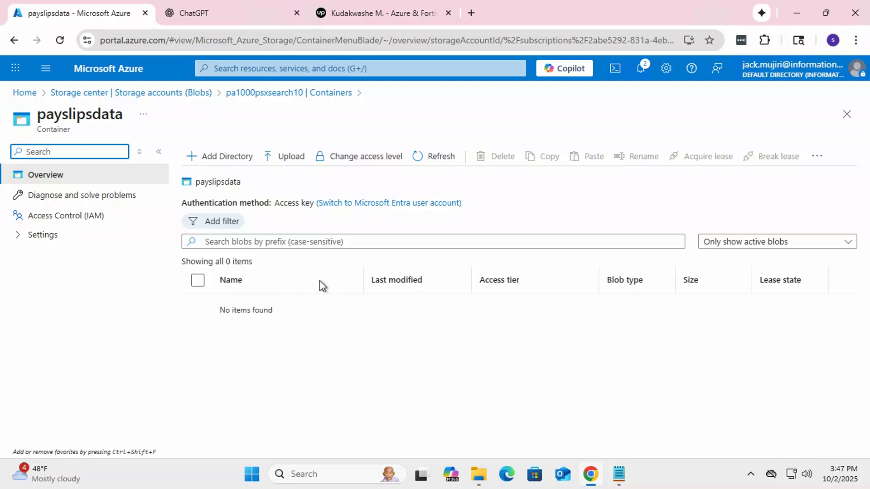
{"action": "left_click", "coordinate": [290, 159]}
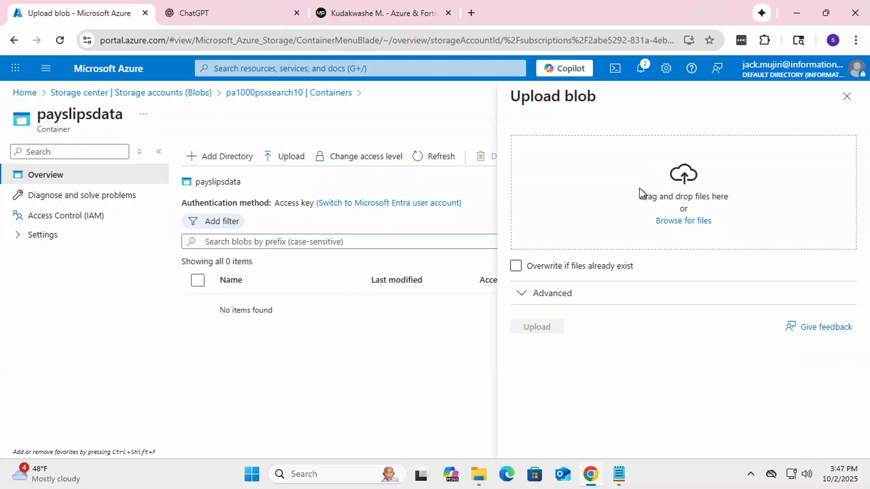
{"action": "left_click", "coordinate": [684, 221]}
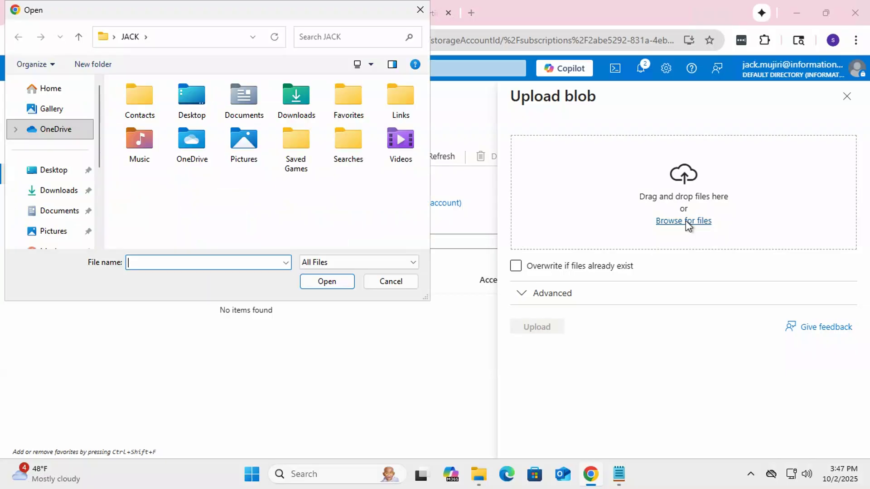
{"action": "left_click", "coordinate": [50, 195]}
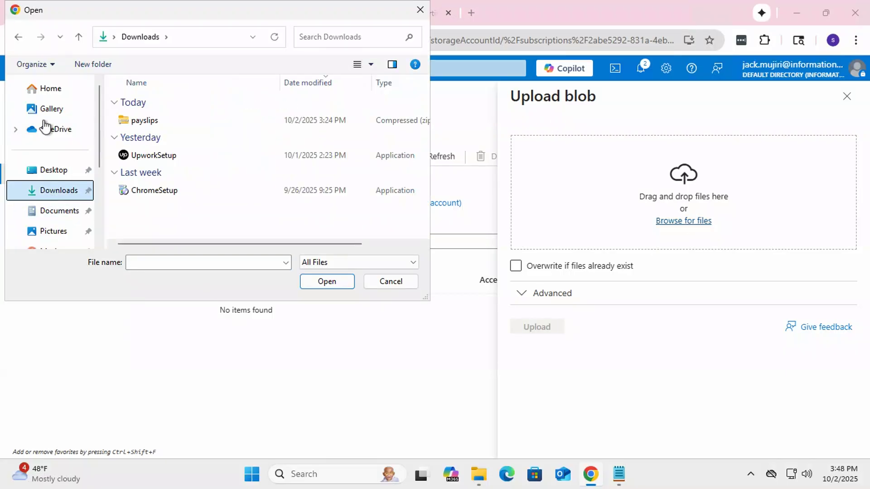
{"action": "left_click", "coordinate": [153, 125]}
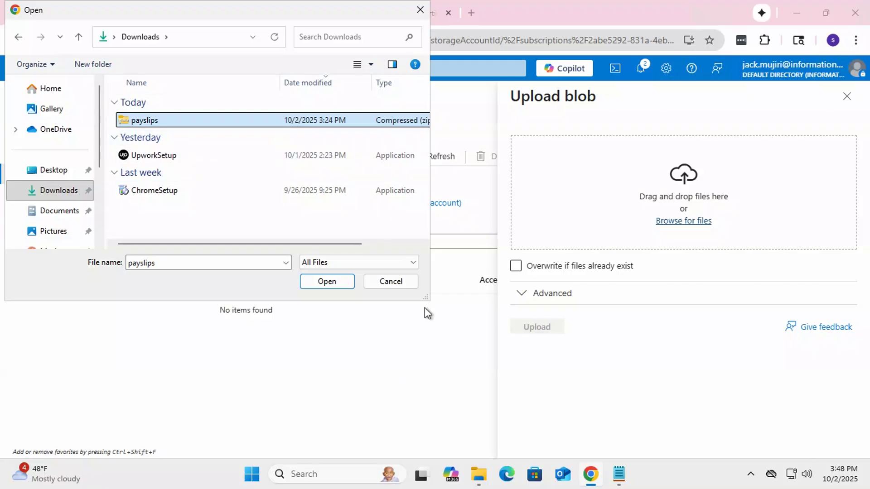
{"action": "left_click", "coordinate": [396, 282]}
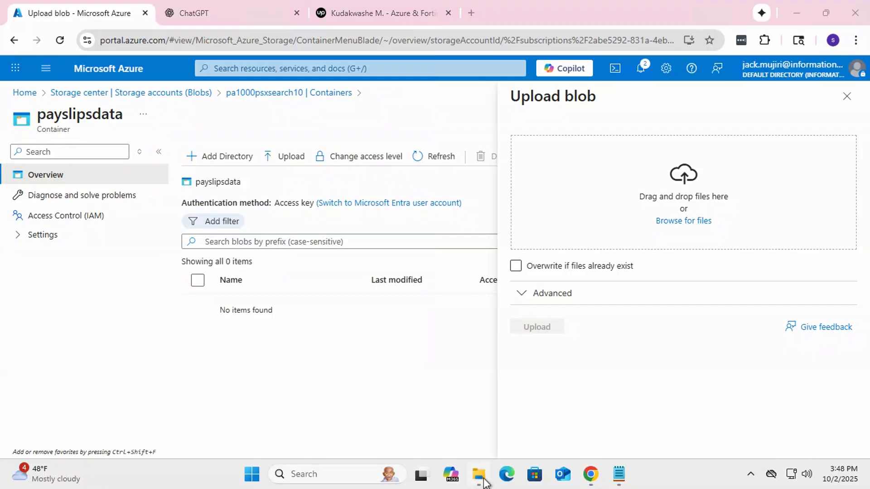
Switch to File Explorer, extract the payslips zip in Downloads to Downloads\payslips, and look through the extracted PDFs.
{"action": "left_click", "coordinate": [478, 474]}
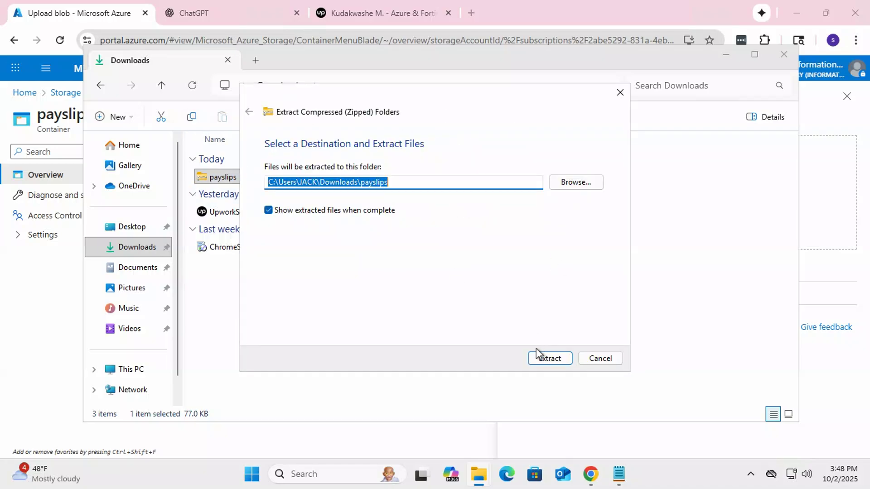
{"action": "left_click", "coordinate": [550, 358]}
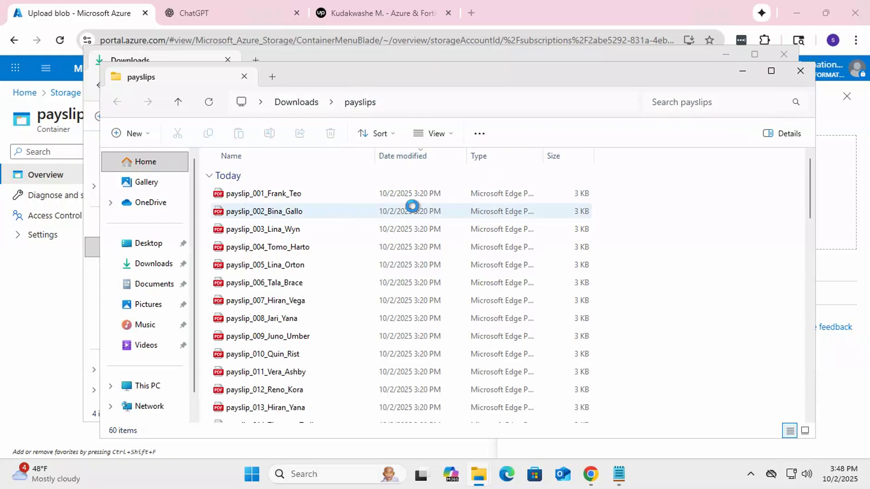
{"action": "scroll", "coordinate": [400, 295], "scroll_direction": "down", "scroll_amount": 10}
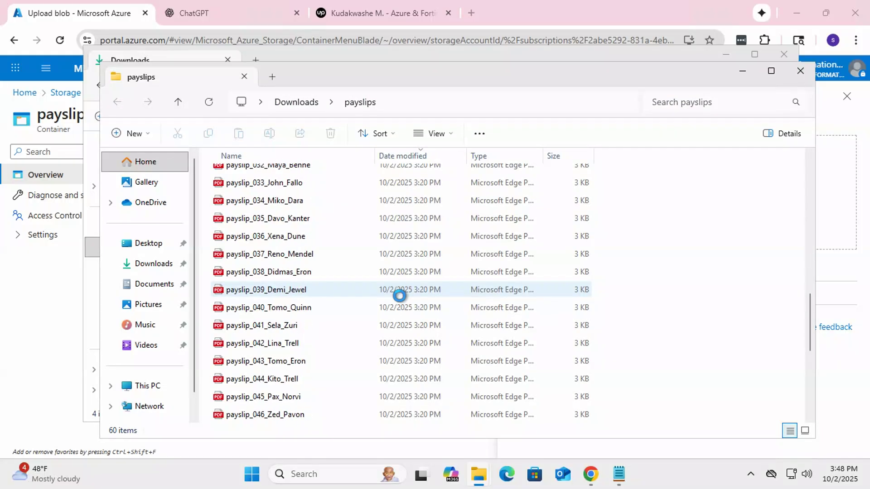
{"action": "scroll", "coordinate": [400, 295], "scroll_direction": "up", "scroll_amount": 5}
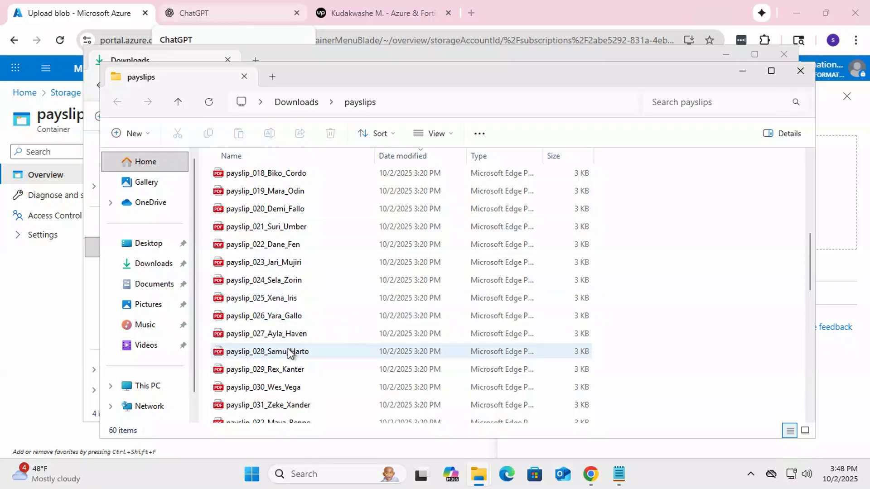
{"action": "scroll", "coordinate": [289, 353], "scroll_direction": "down", "scroll_amount": 5}
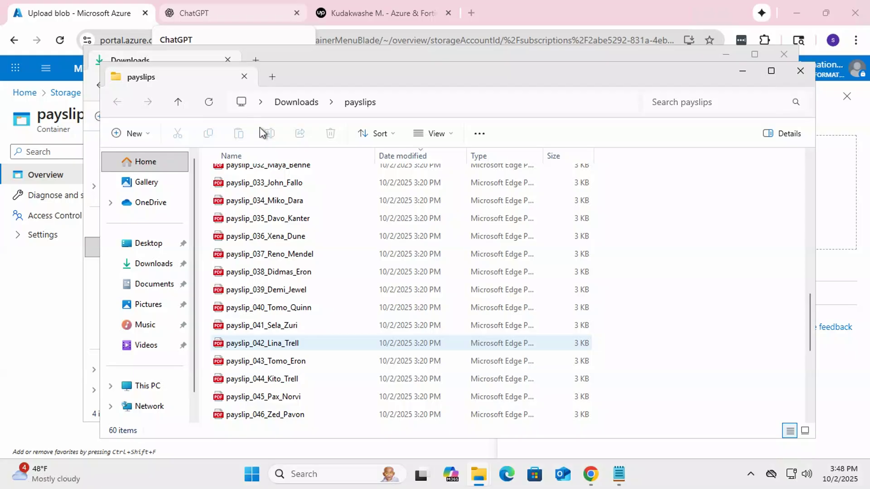
Switch back to the Azure portal and choose all PDFs in Downloads\payslips as the files for the blob upload.
{"action": "left_click", "coordinate": [741, 70]}
{"action": "left_click", "coordinate": [727, 55]}
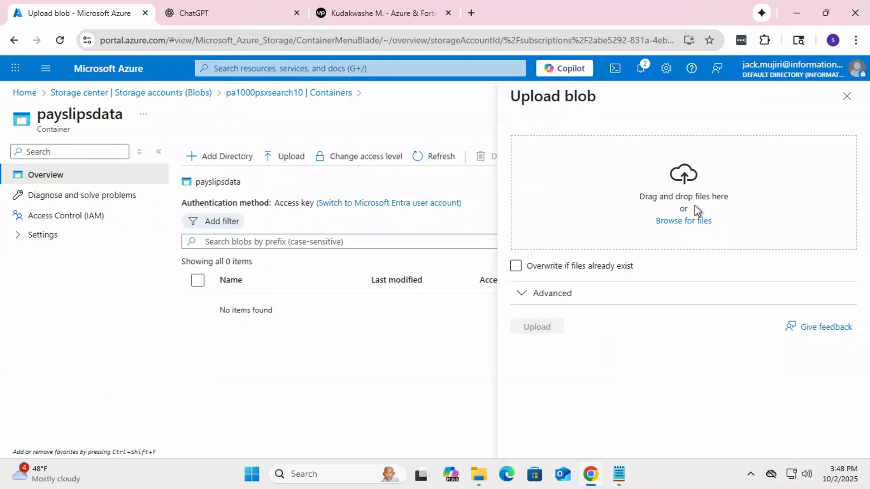
{"action": "left_click", "coordinate": [694, 222]}
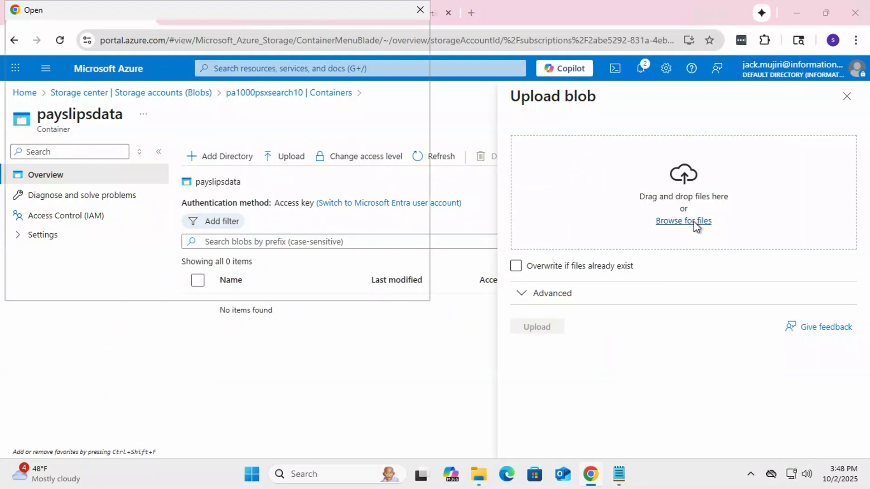
{"action": "left_click", "coordinate": [62, 193]}
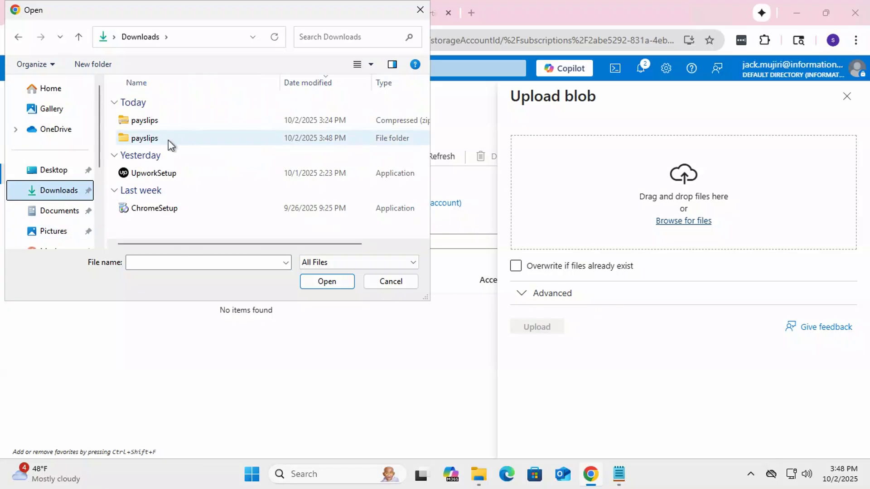
{"action": "double_click", "coordinate": [188, 142]}
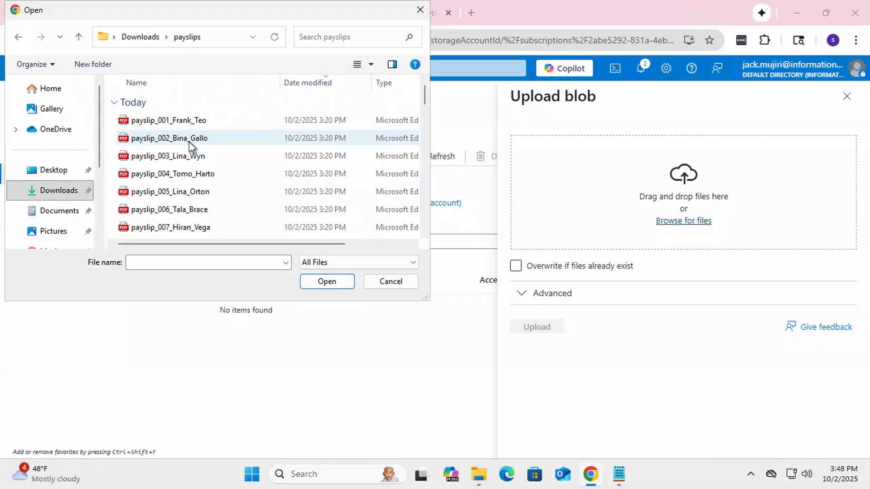
{"action": "left_click", "coordinate": [189, 141]}
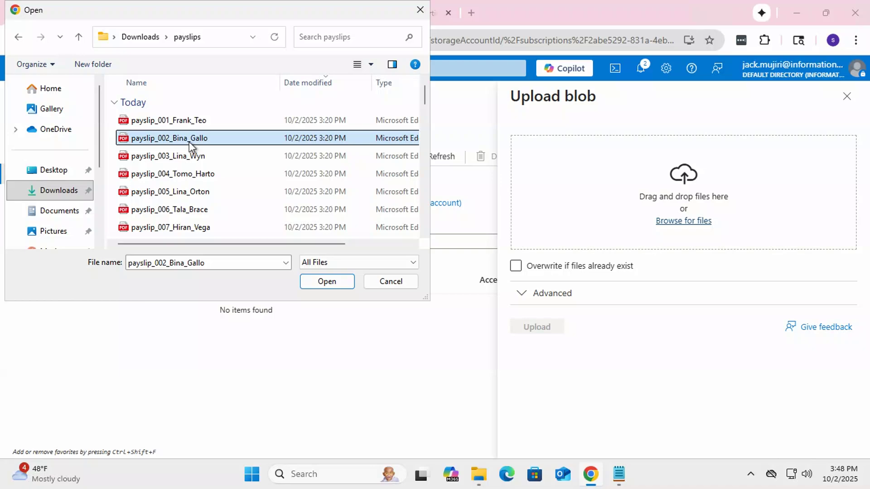
{"action": "key", "text": "ctrl+a"}
{"action": "left_click", "coordinate": [320, 284]}
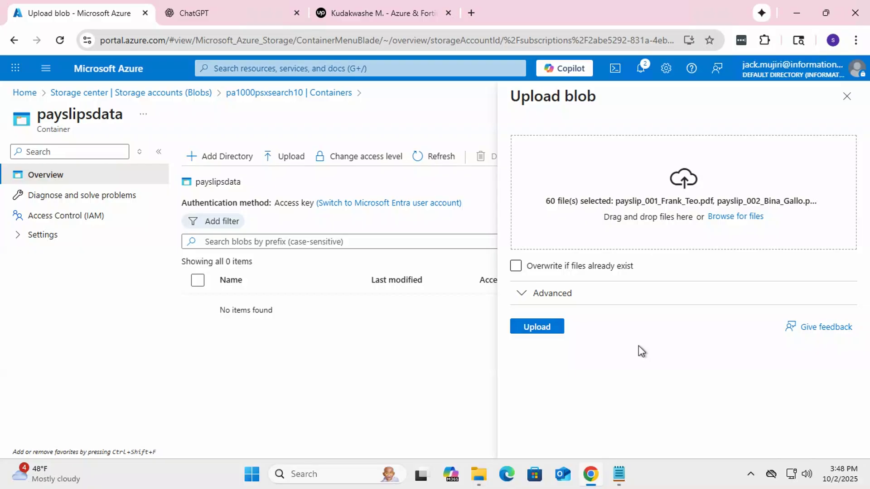
Upload the chosen payslip PDFs to the payslipsdata container and look through its blob list.
{"action": "left_click", "coordinate": [547, 333]}
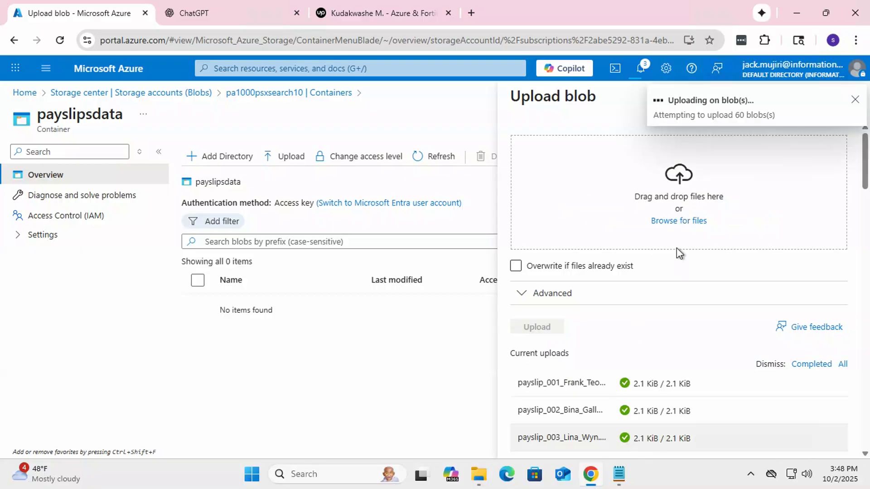
{"action": "scroll", "coordinate": [350, 358], "scroll_direction": "down", "scroll_amount": 8}
{"action": "scroll", "coordinate": [350, 349], "scroll_direction": "down", "scroll_amount": 15}
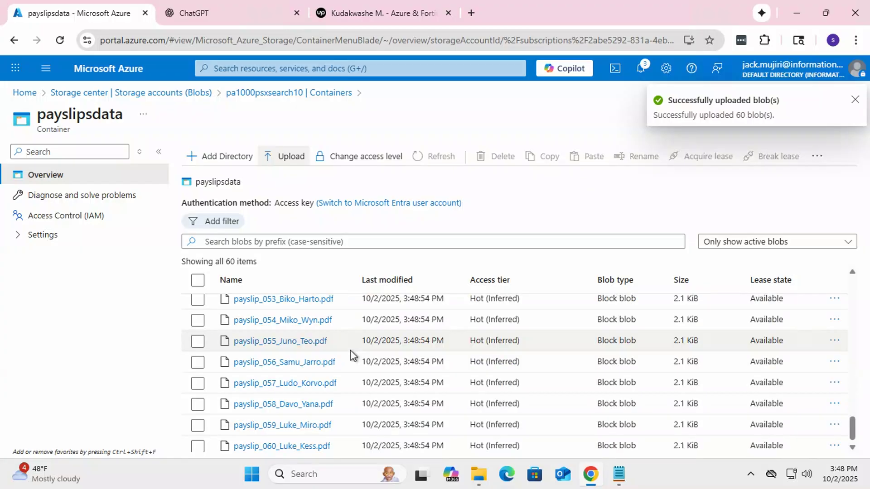
{"action": "scroll", "coordinate": [350, 350], "scroll_direction": "up", "scroll_amount": 9}
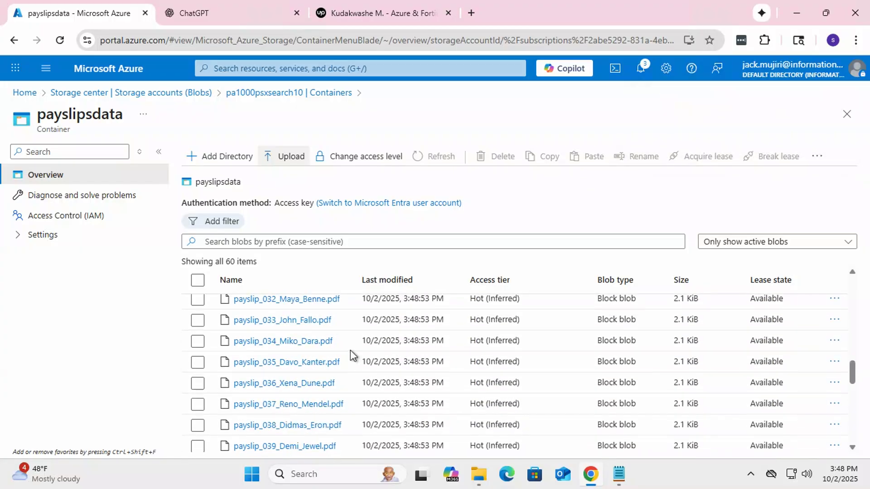
{"action": "scroll", "coordinate": [350, 349], "scroll_direction": "up", "scroll_amount": 6}
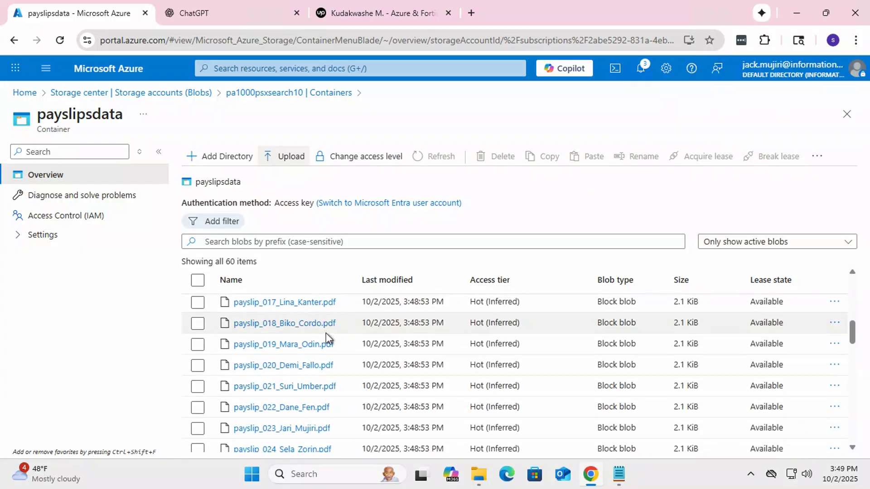